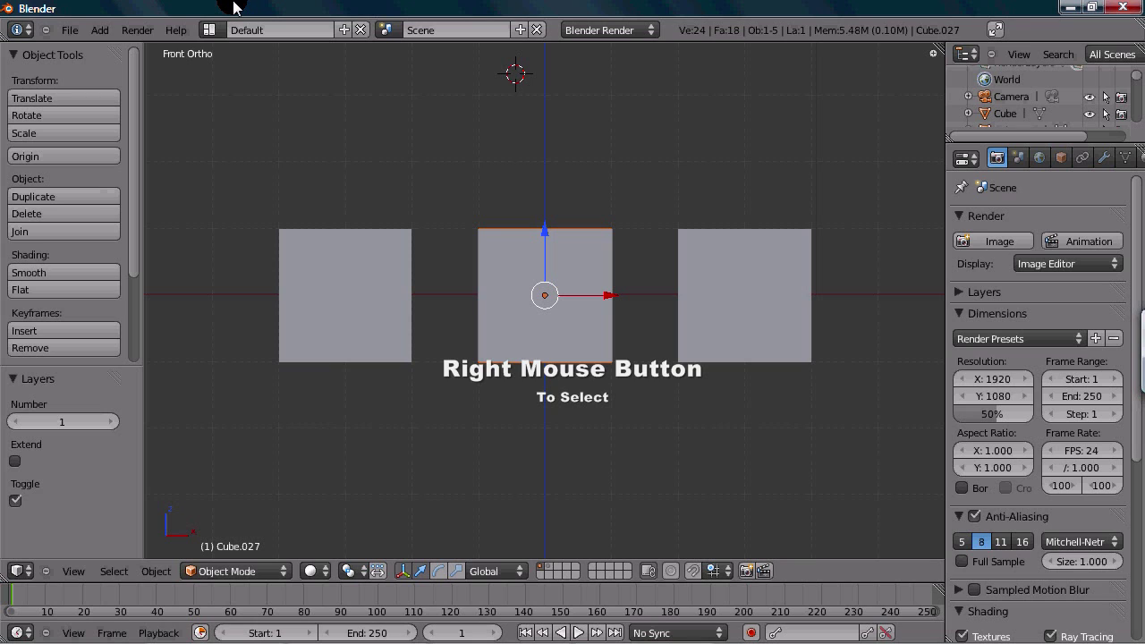
Step: Select the middle and left cubes in turn, keeping only one cube selected at a time
right_click(486, 286)
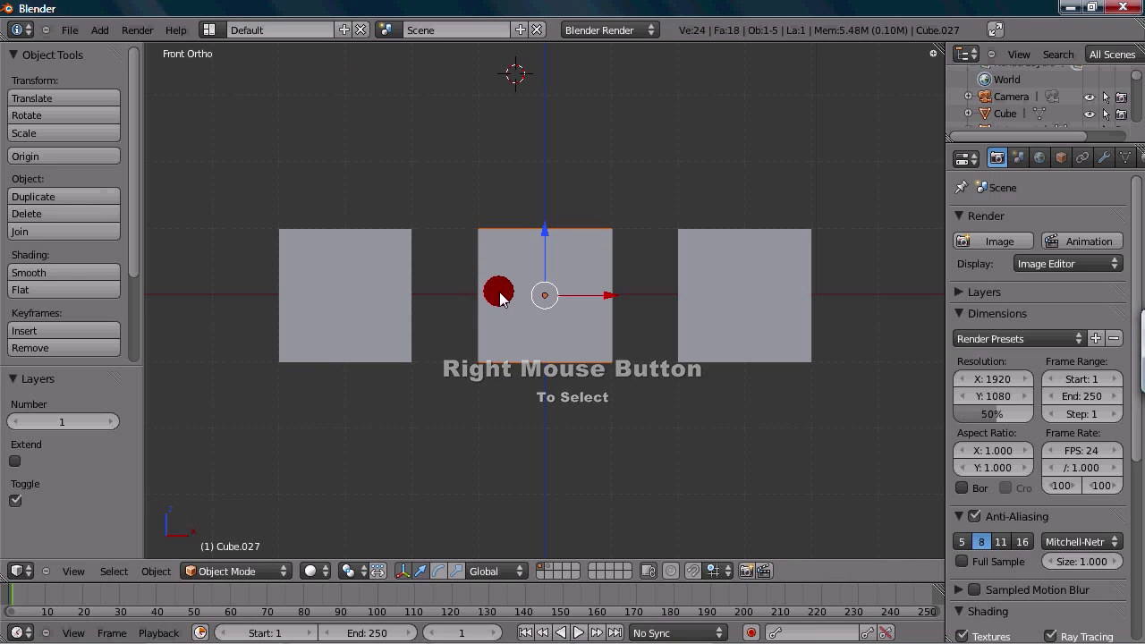
right_click(359, 271)
right_click(595, 285)
right_click(397, 283)
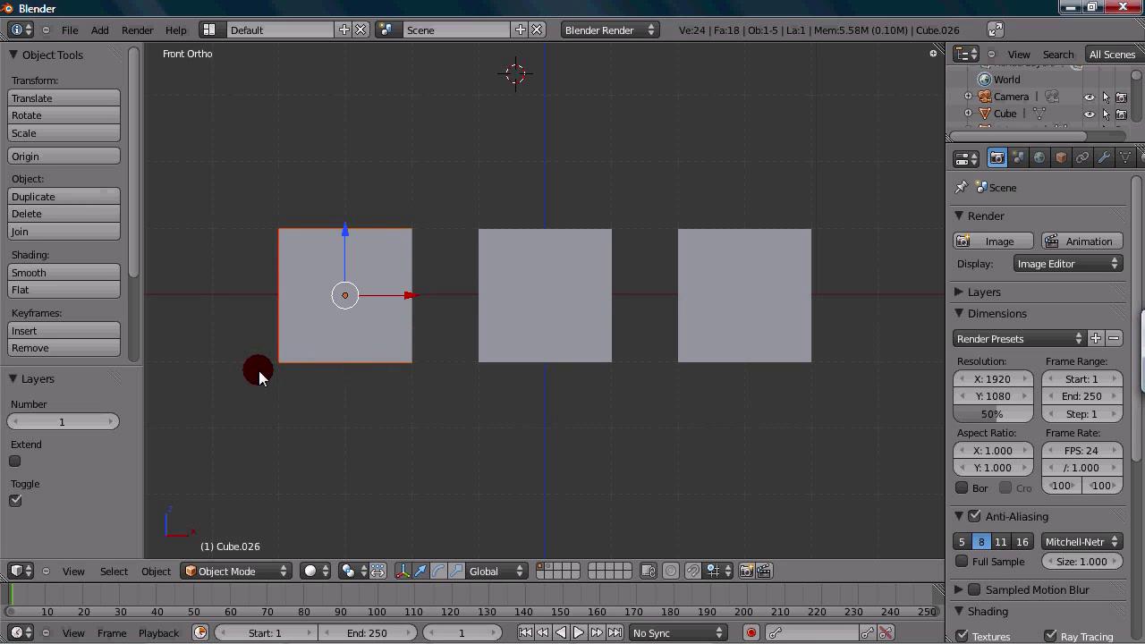
right_click(521, 259)
Step: Select the left cube and extend the selection to the middle and right cubes
right_click(394, 278)
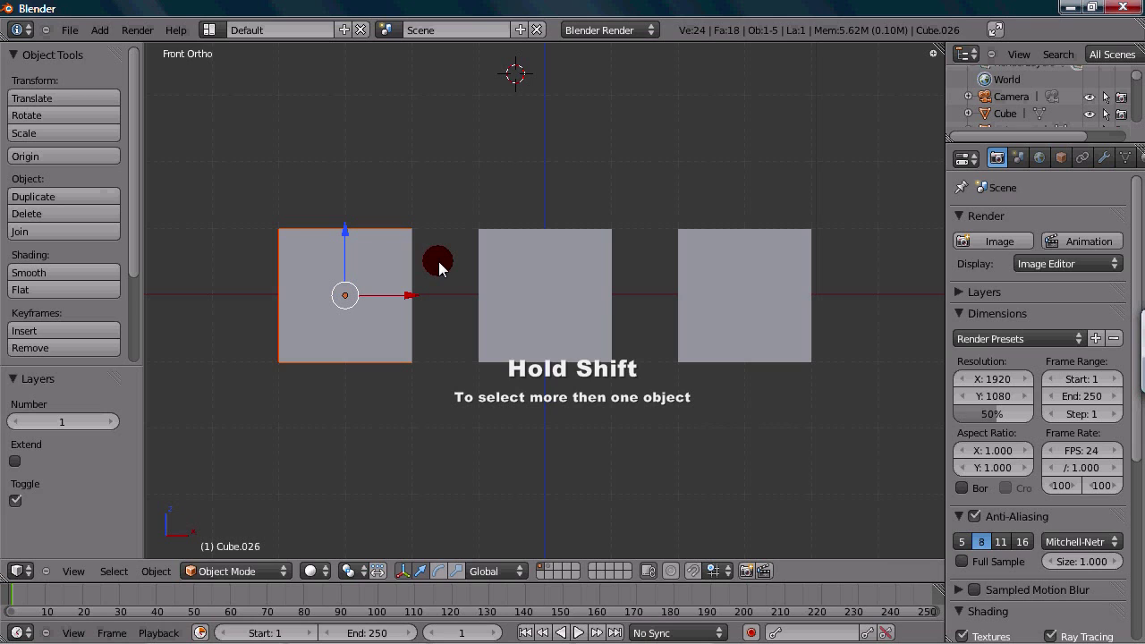
right_click(523, 283, "shift")
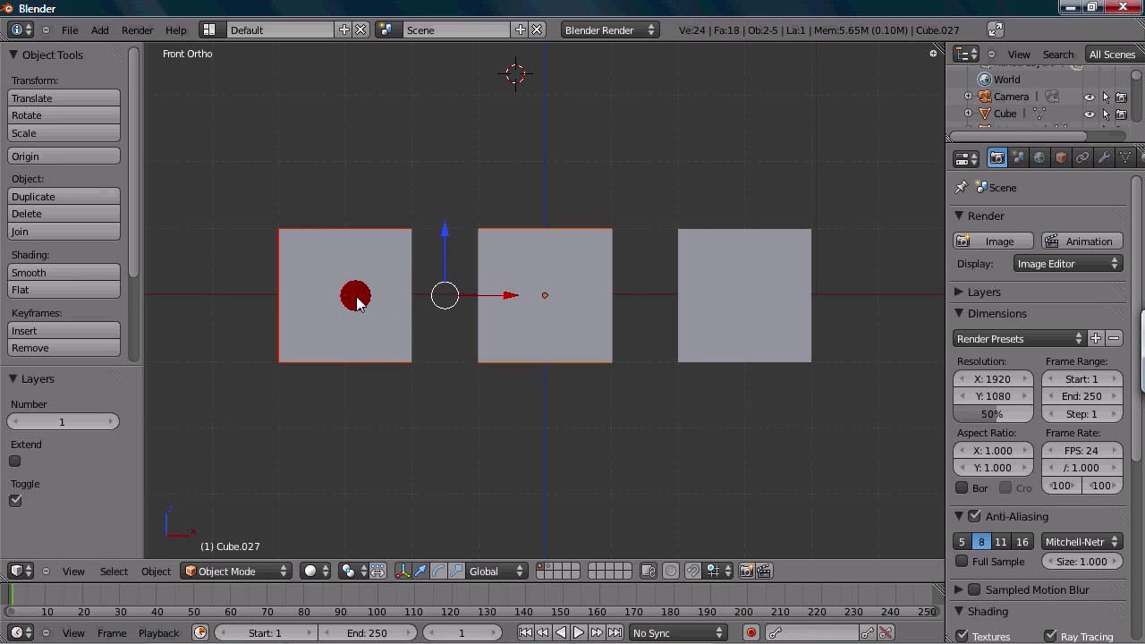
right_click(759, 273, "shift")
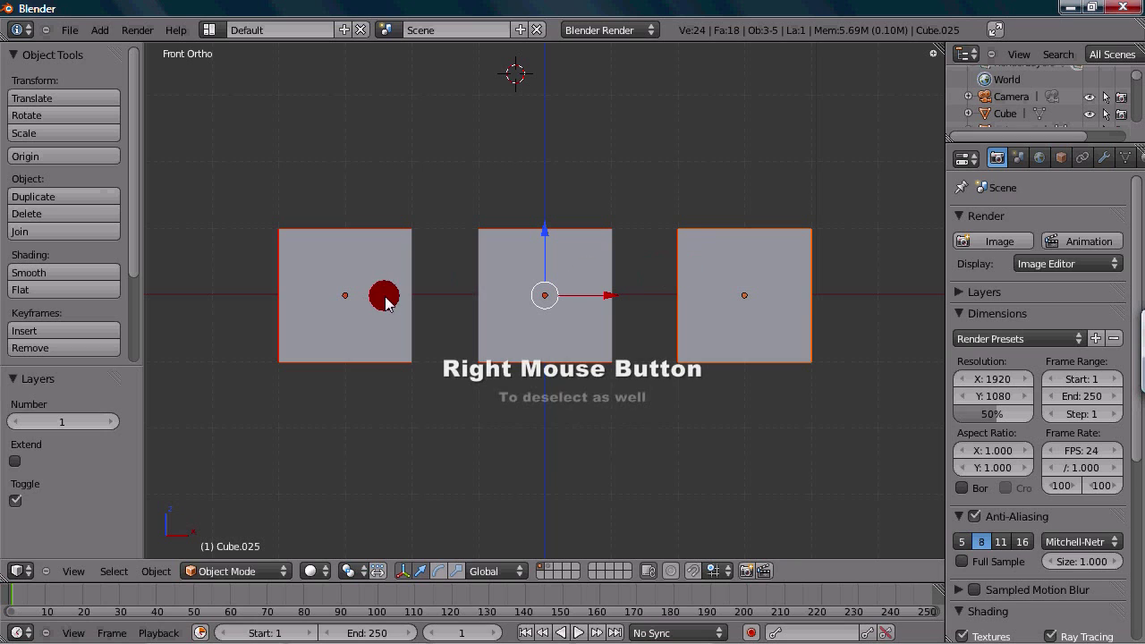
Step: Remove the right cube from the selection and toggle the middle and left cubes' selection individually
right_click(739, 280, "shift")
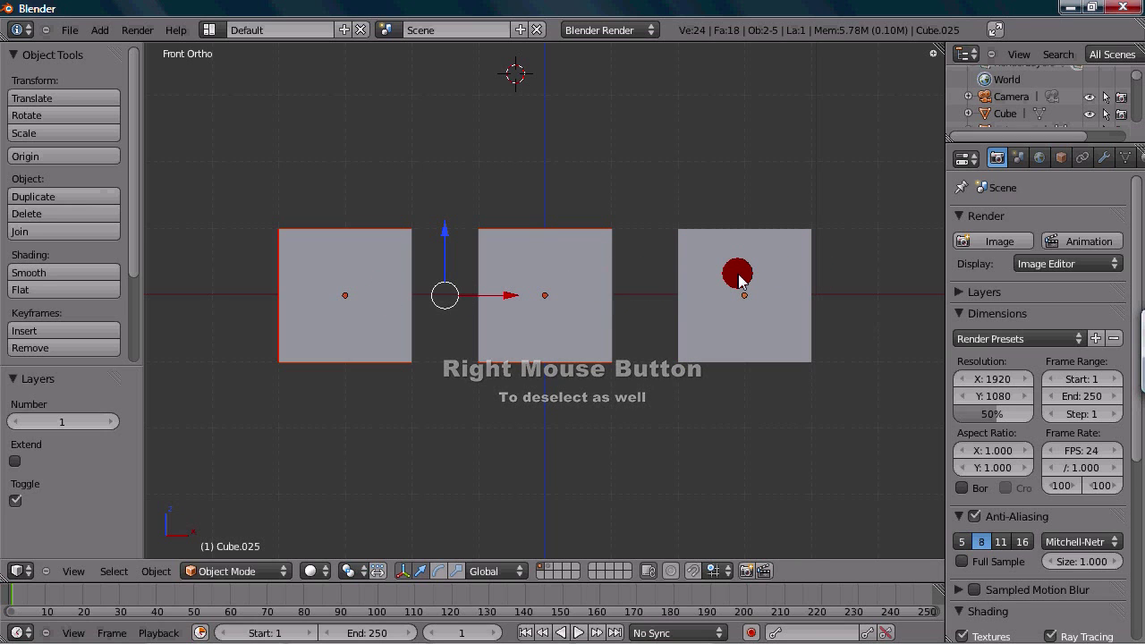
right_click(581, 295, "shift")
right_click(385, 304, "shift")
right_click(477, 291, "shift")
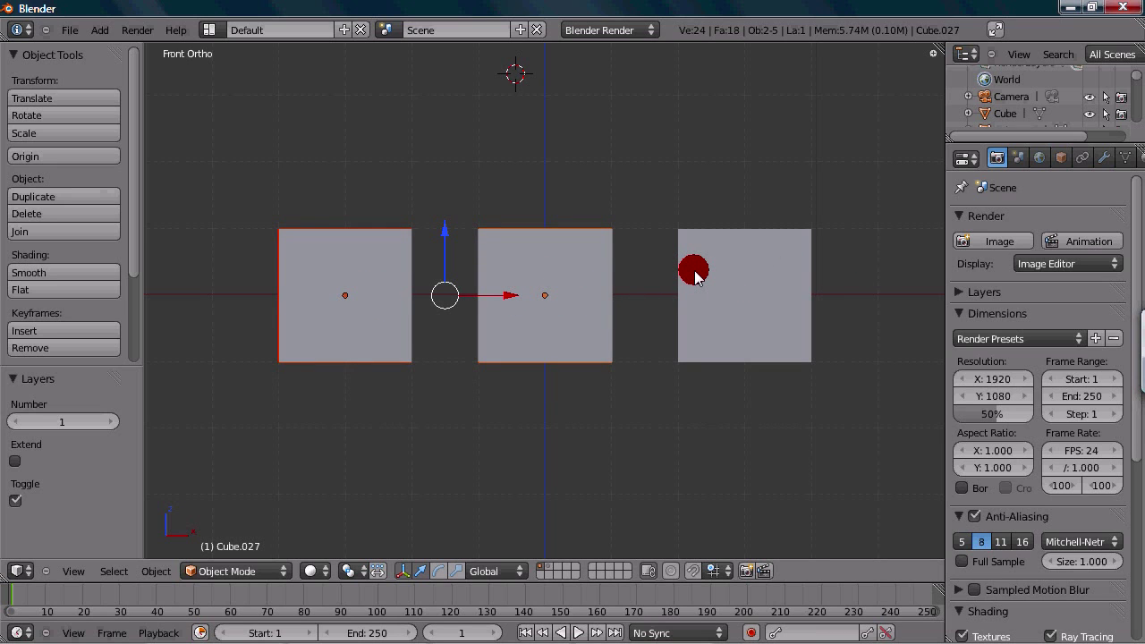
Step: Select all three cubes one by one starting from the left, and deselect only the right cube
right_click(387, 303)
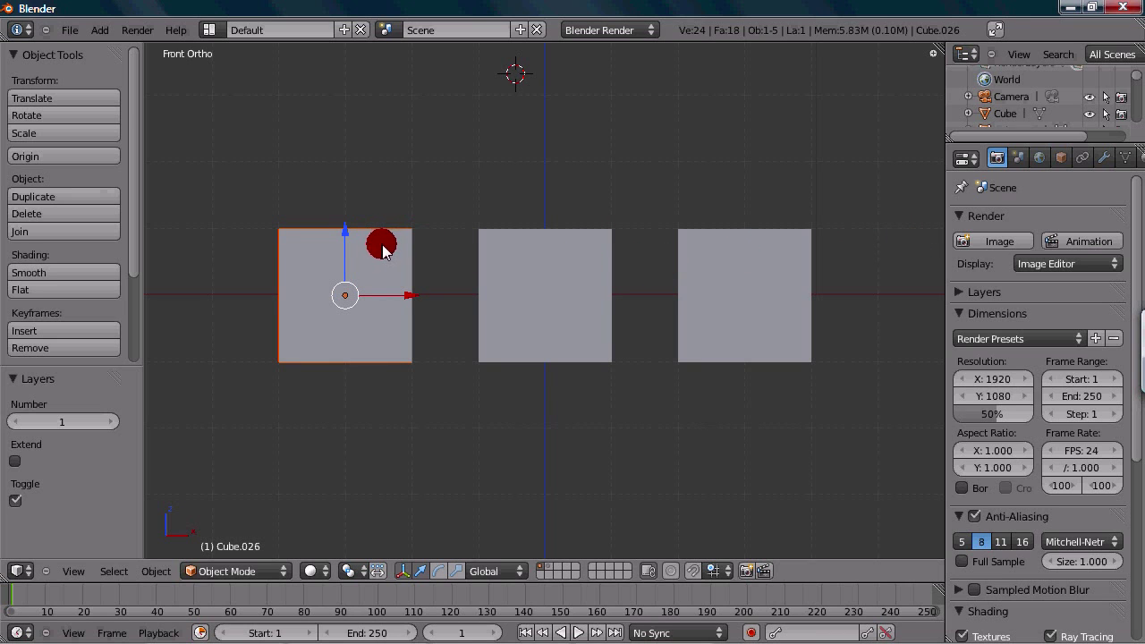
right_click(541, 277, "shift")
right_click(698, 272, "shift")
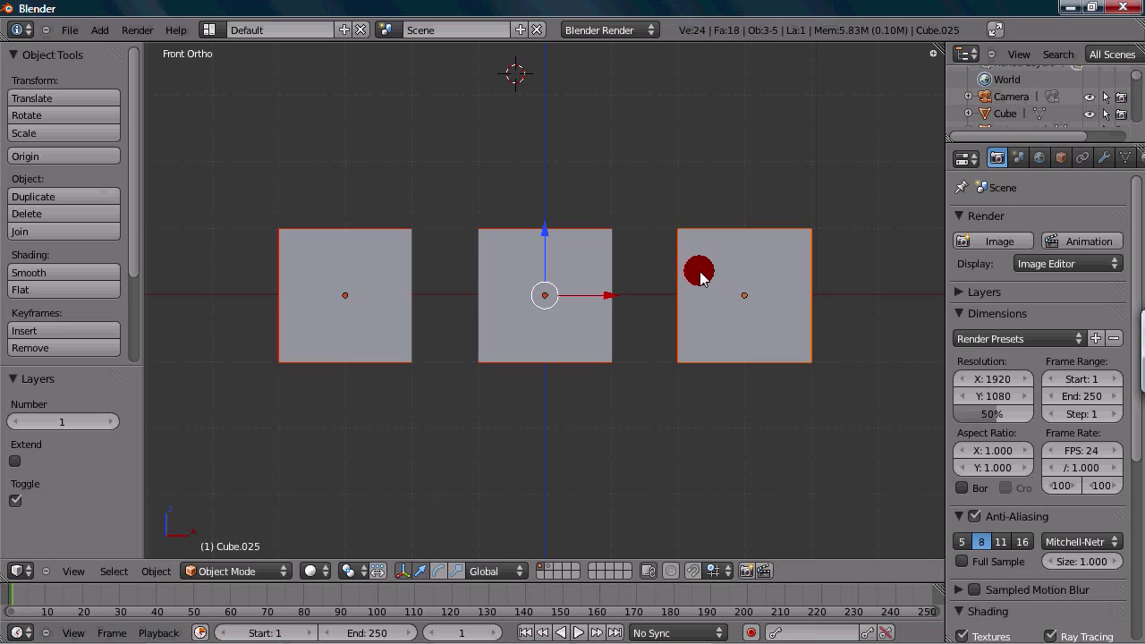
right_click(699, 275, "shift")
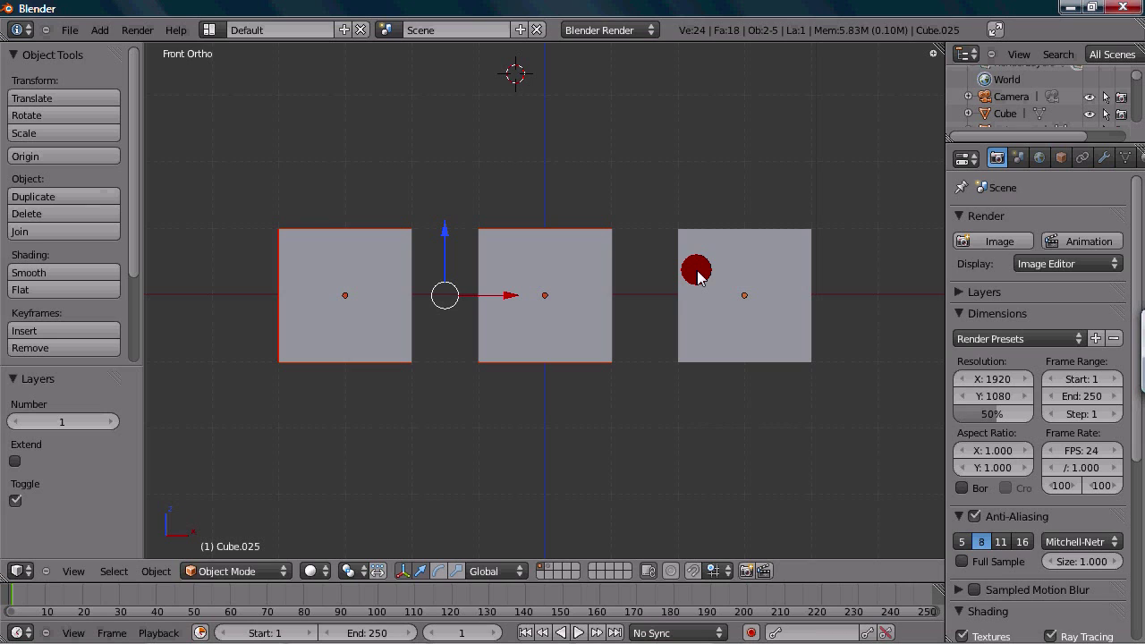
Step: Toggle the whole scene between all objects selected and none selected, ending with nothing selected
key("a")
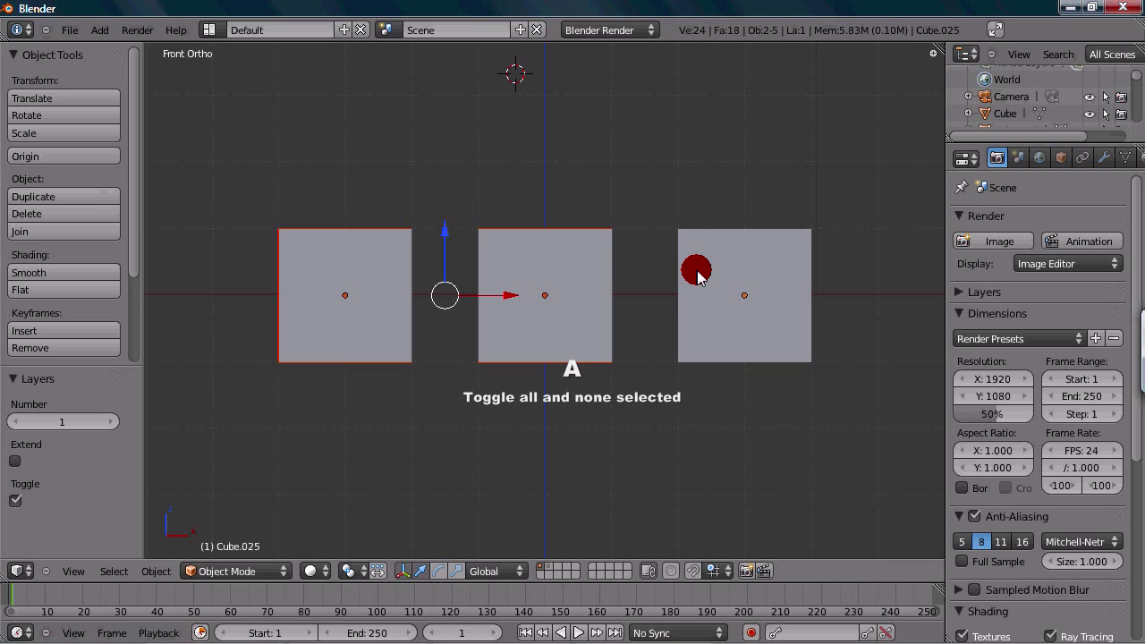
key("a")
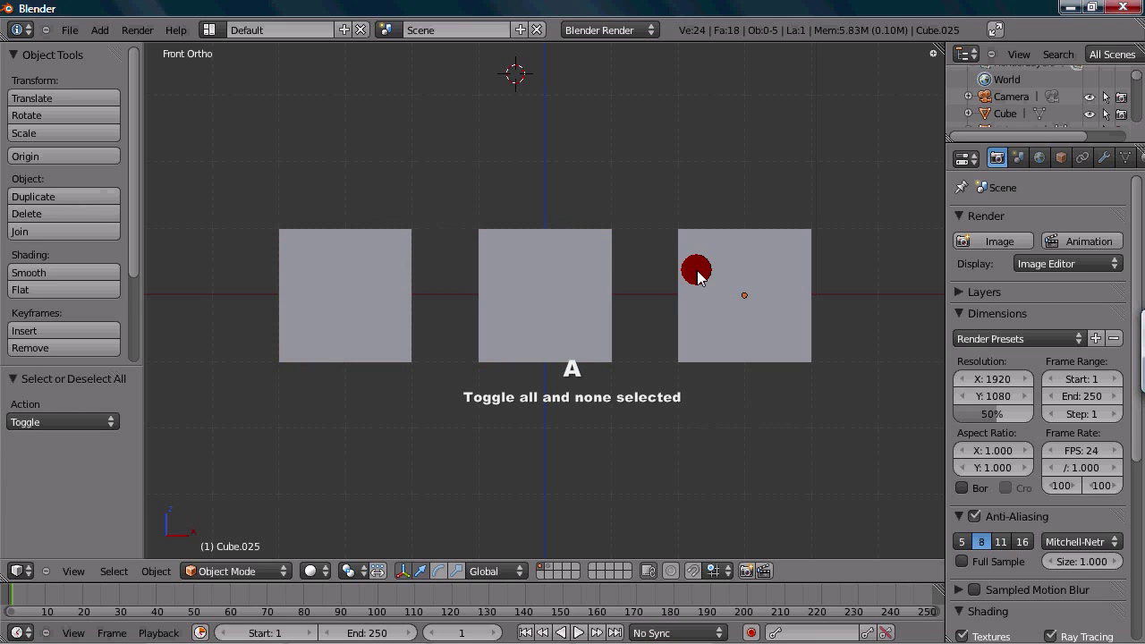
key("a")
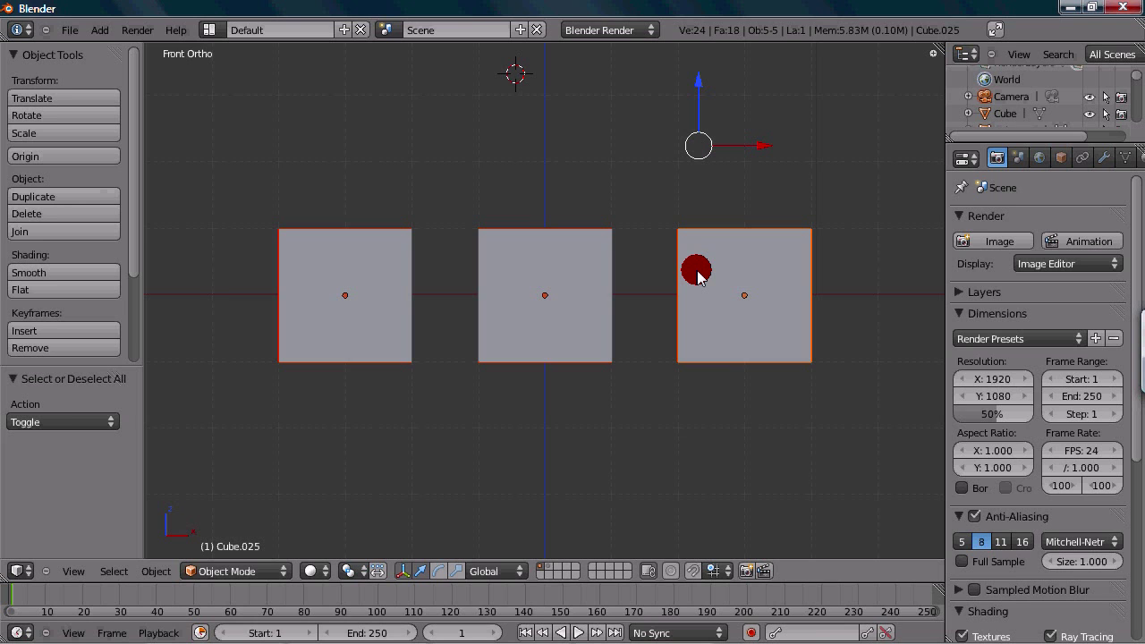
key("a")
Step: Box-select all three cubes with one rectangle starting outside the left cube
scroll(615, 340, "down", 2)
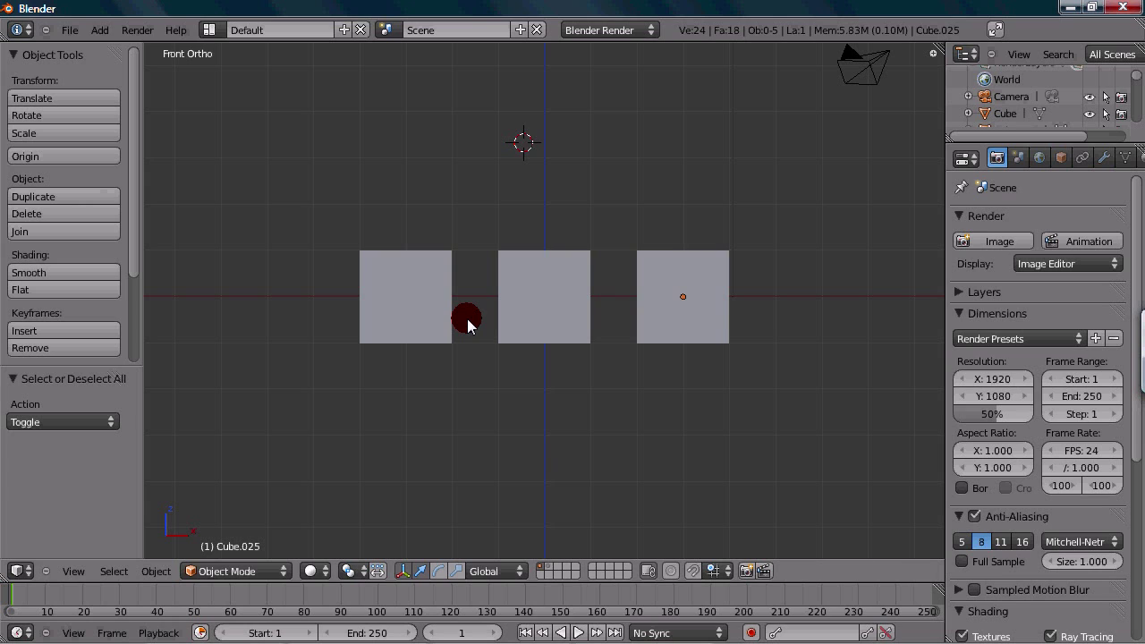
key("b")
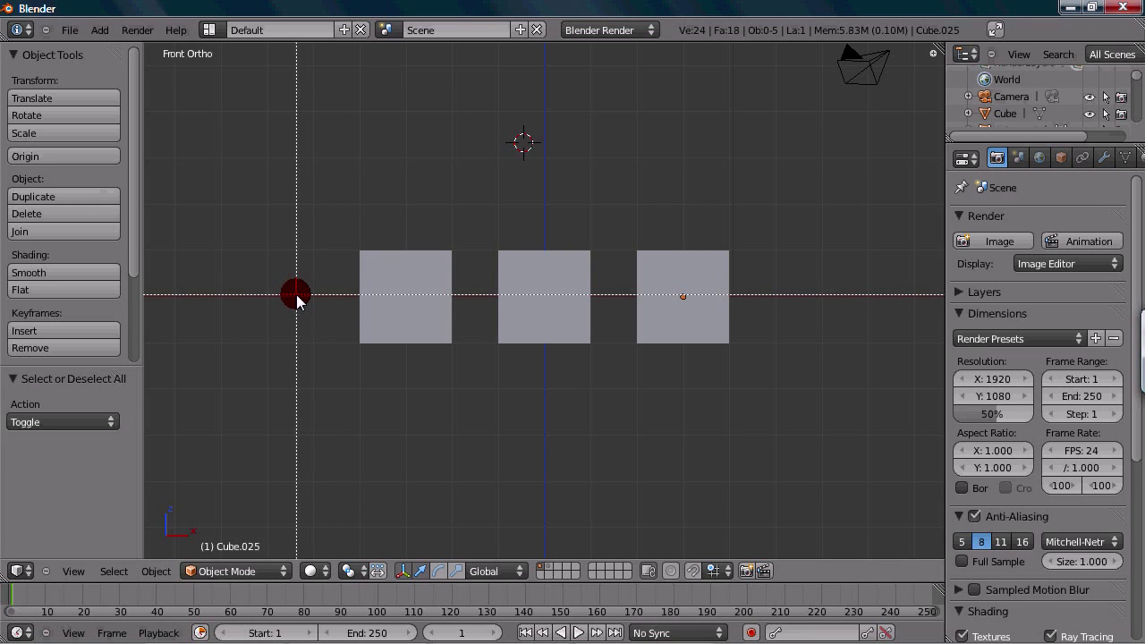
left_click_drag(295, 296, 750, 466)
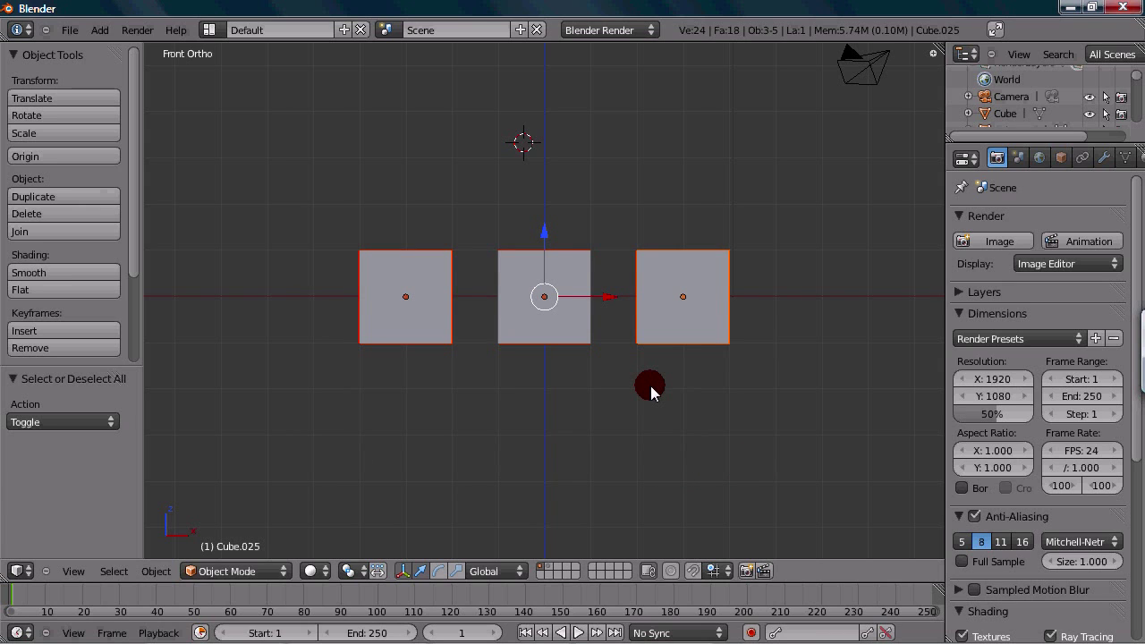
Step: Replace the selection with a box selection around the left and middle cubes, and deselect everything
key("a")
key("b")
left_click_drag(315, 203, 607, 371)
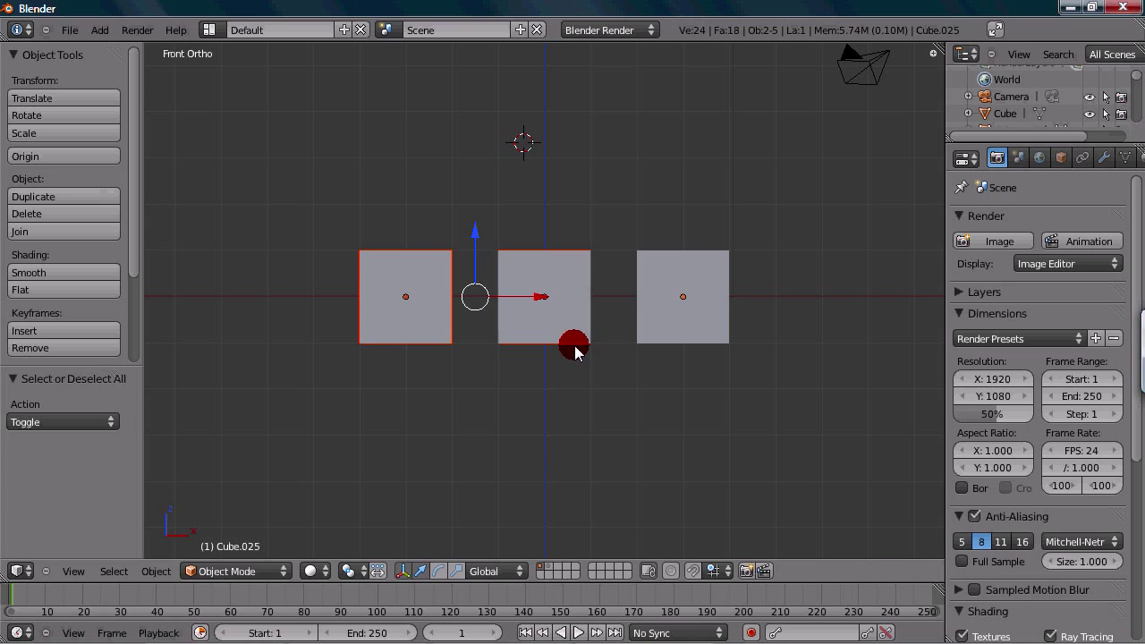
key("a")
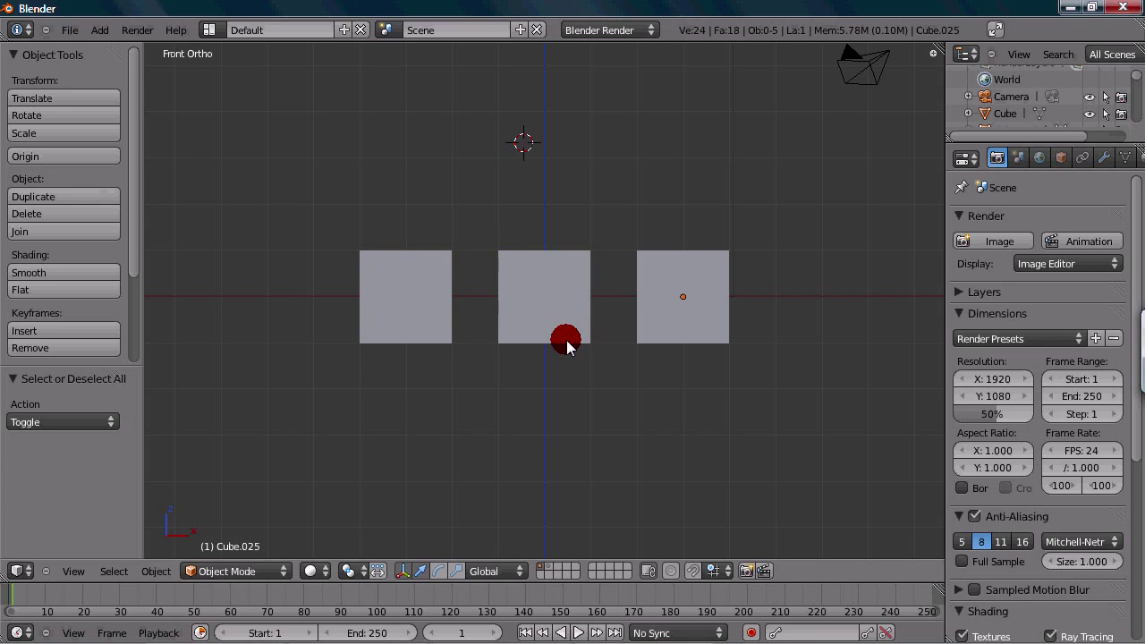
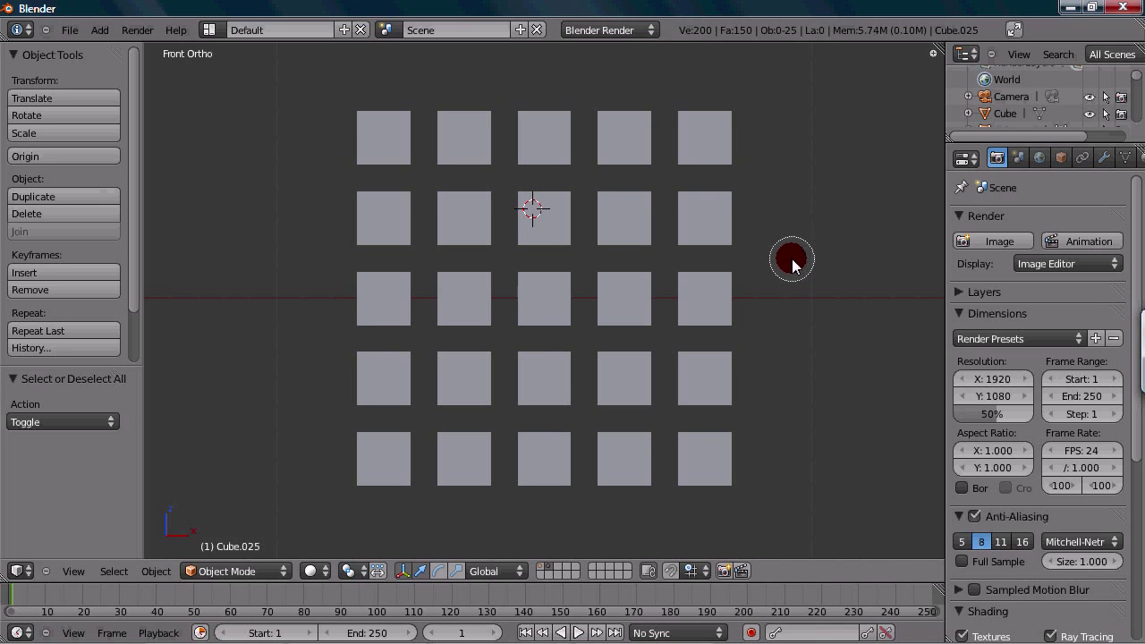
Step: Circle-select a winding path of ten cubes from the bottom row's fourth cube up to the top-right cube
mouse_move(787, 234)
left_mouse_down()
mouse_move(779, 223)
mouse_move(549, 230)
mouse_move(475, 220)
mouse_move(462, 310)
mouse_move(481, 387)
mouse_move(588, 384)
mouse_move(626, 422)
mouse_move(635, 469)
mouse_move(711, 148)
mouse_move(769, 195)
mouse_move(762, 150)
left_mouse_up()
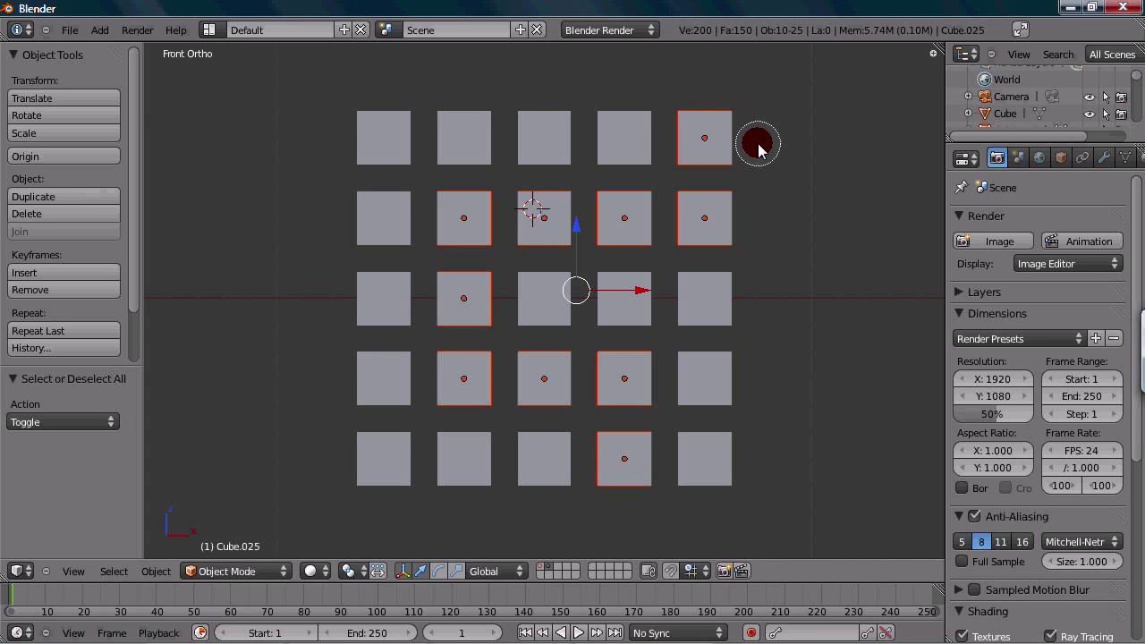
right_click(774, 172)
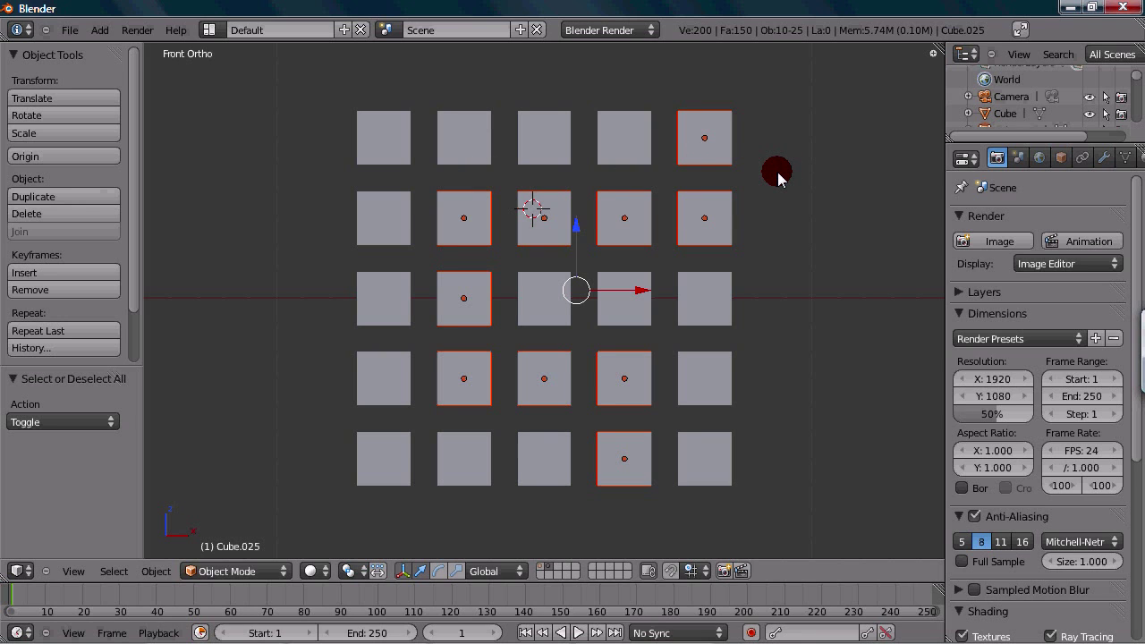
Step: Lasso-select the centre cube, the first three cubes of the fourth row and the first two of the bottom row
right_click(349, 271)
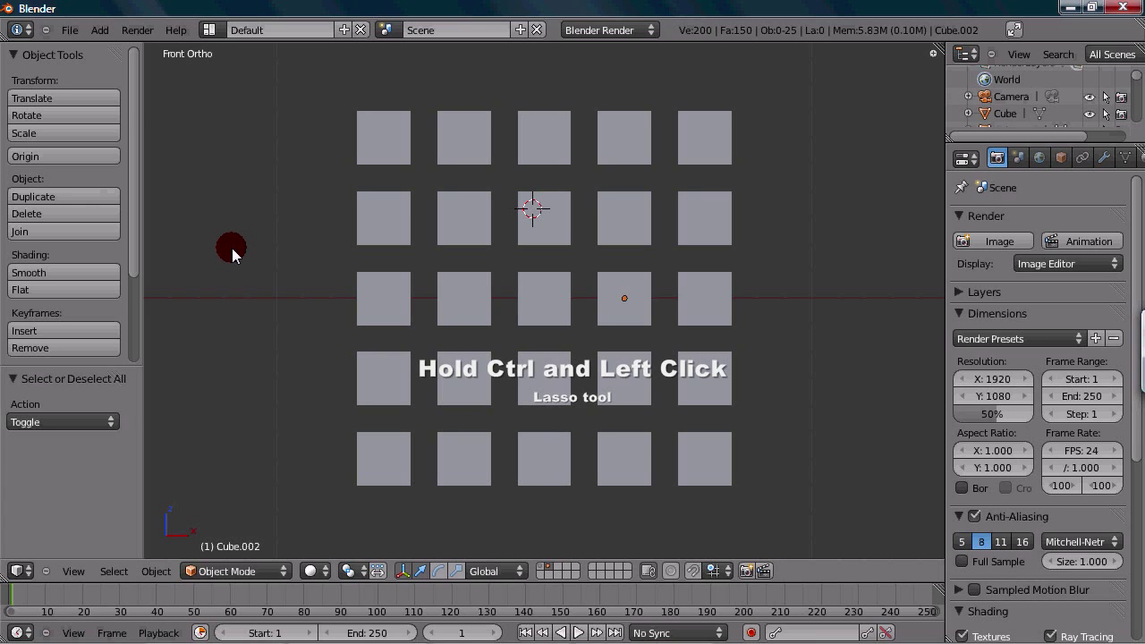
left_click_drag(250, 274, 262, 397, "ctrl")
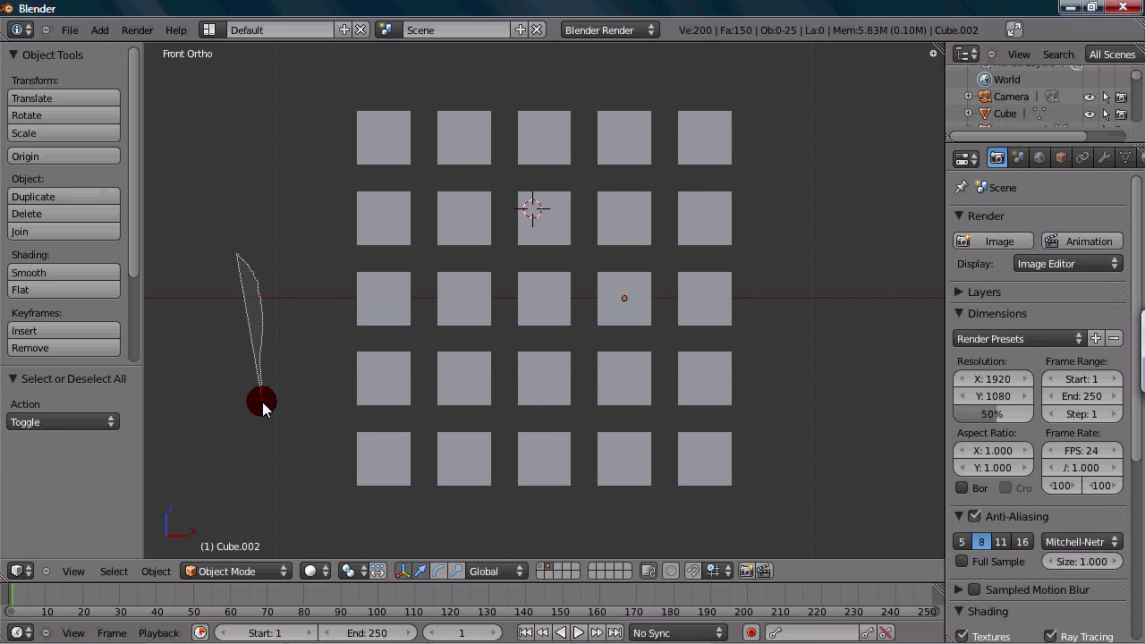
mouse_move(267, 423)
left_mouse_down("ctrl")
mouse_move(332, 519)
mouse_move(378, 536)
mouse_move(459, 529)
mouse_move(509, 500)
mouse_move(508, 421)
mouse_move(596, 412)
mouse_move(583, 280)
mouse_move(569, 260)
mouse_move(509, 261)
mouse_move(502, 323)
mouse_move(488, 341)
mouse_move(423, 333)
mouse_move(340, 347)
left_mouse_up("ctrl")
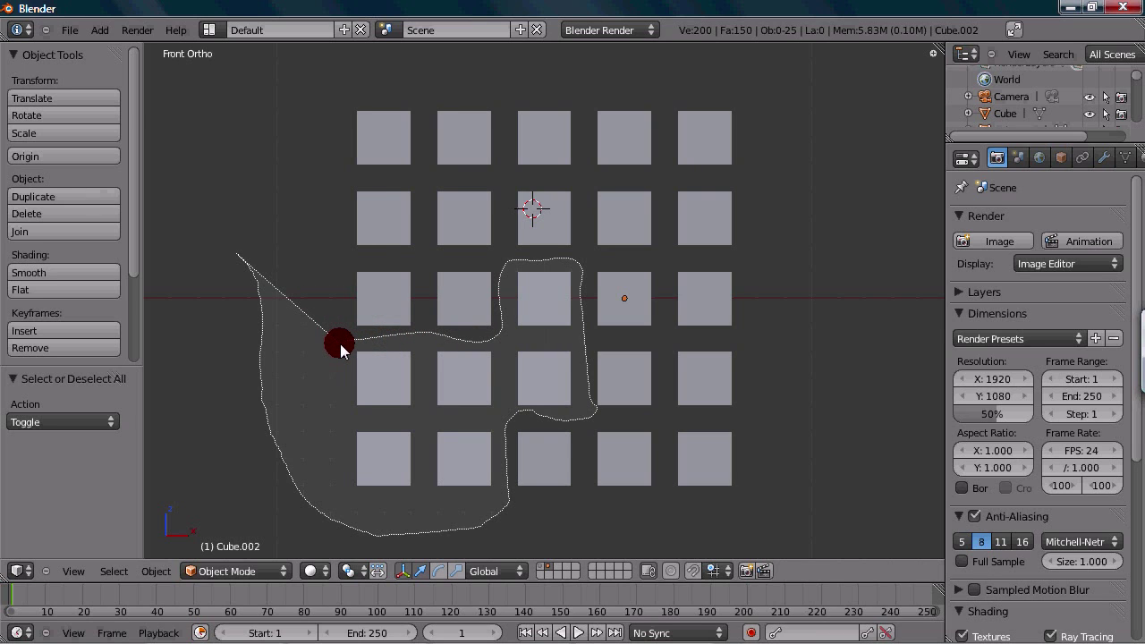
left_click_drag(340, 347, 338, 348, "ctrl")
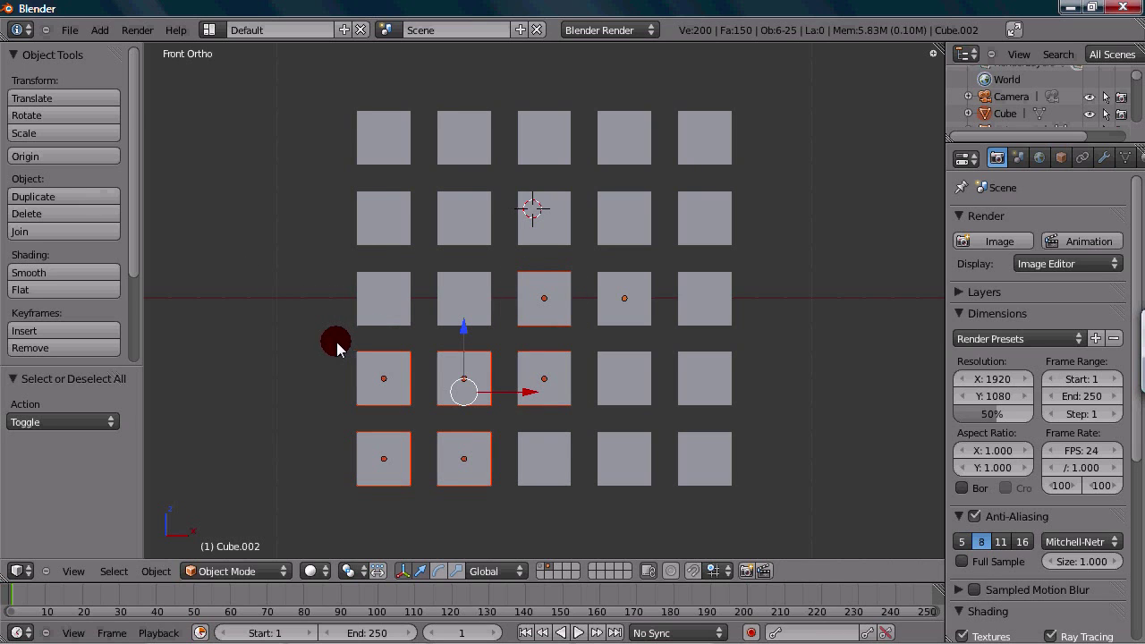